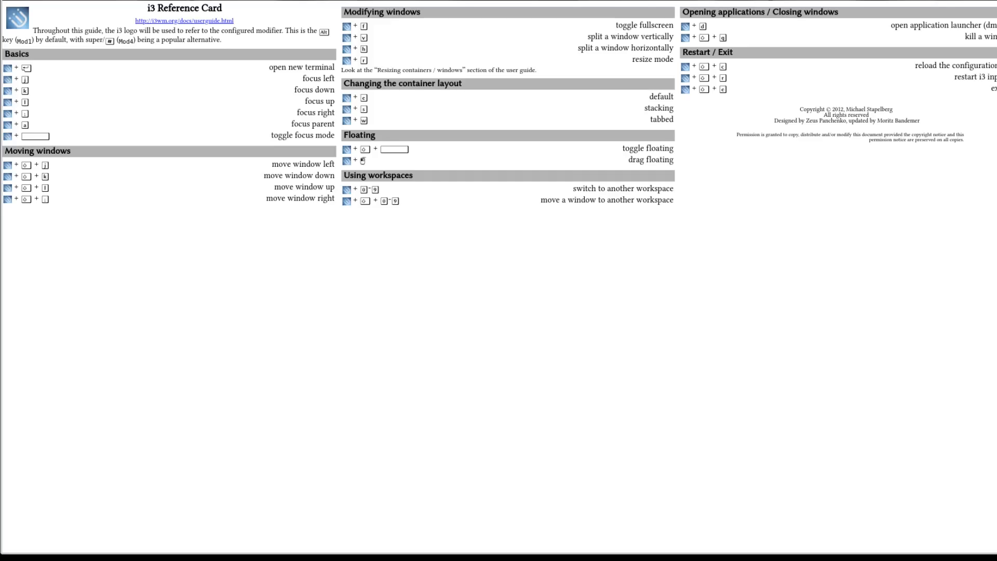
# - Dismiss the reference card and tile four more terminals as columns with a split right column
pyautogui.press('q')
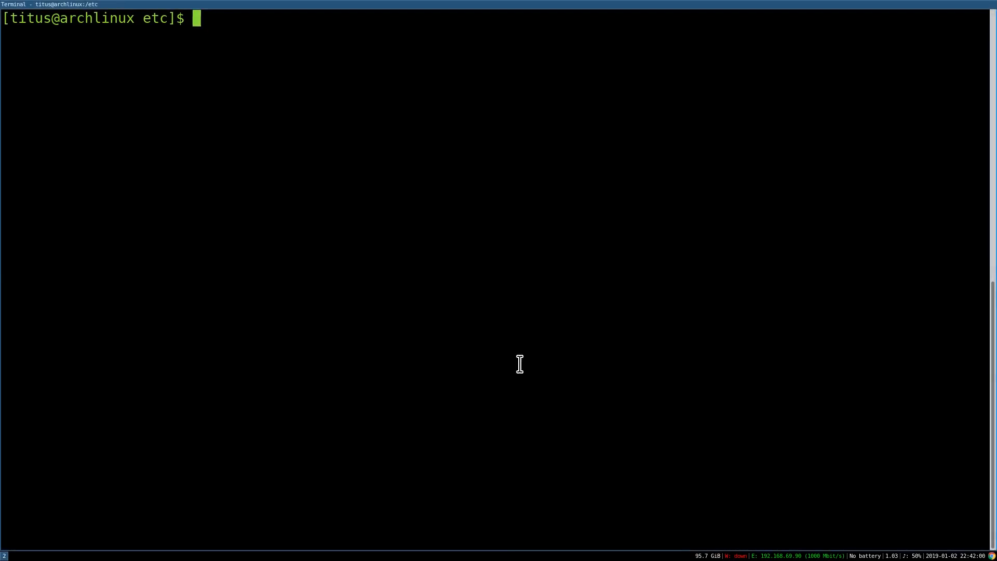
pyautogui.press('super+Return')
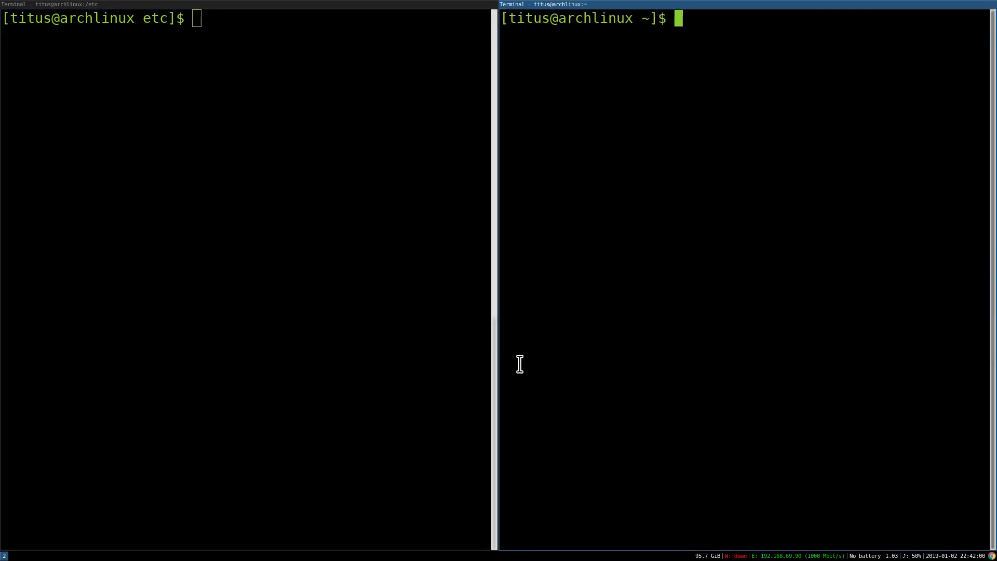
pyautogui.press('super+Return')
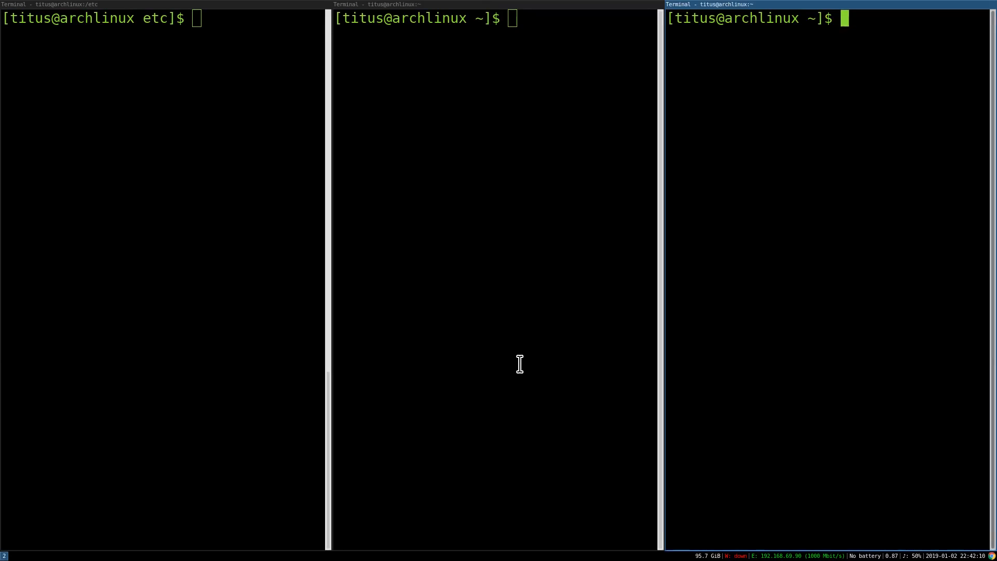
pyautogui.press('super+Return')
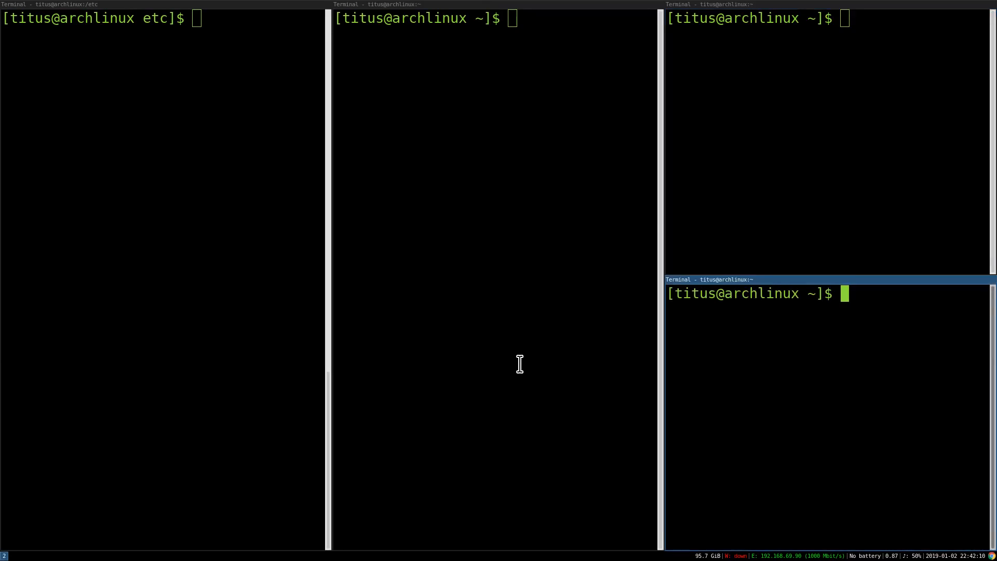
pyautogui.press('super+Return')
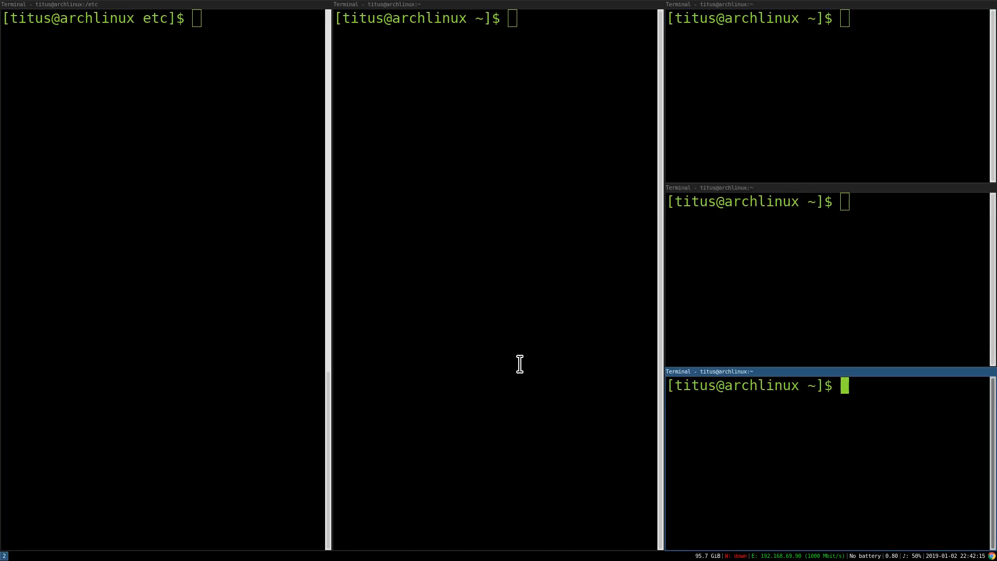
# - Kill the extra terminals, returning to a single full-screen terminal
pyautogui.press('super+shift+q')
pyautogui.press('super+shift+q')
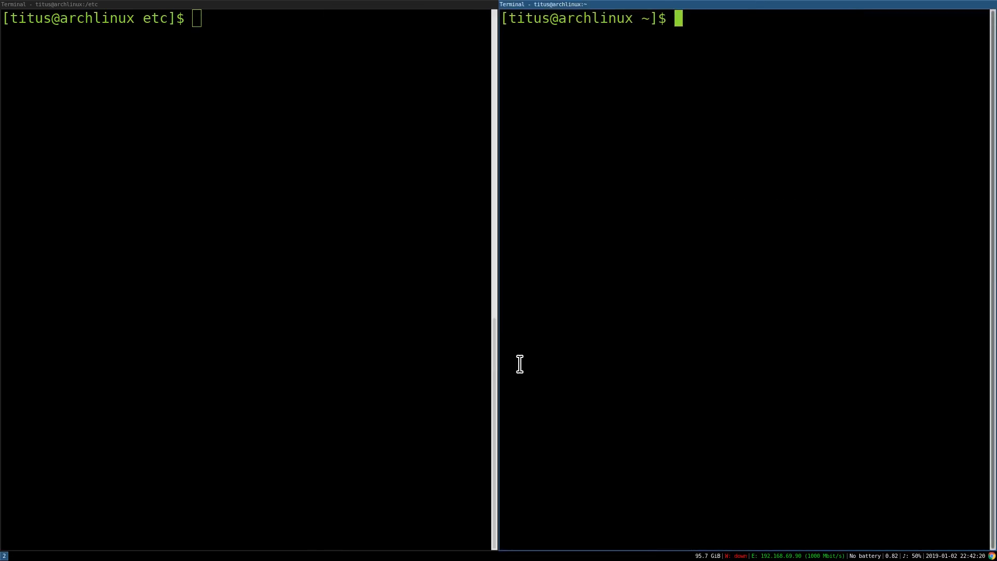
pyautogui.press('super+shift+q')
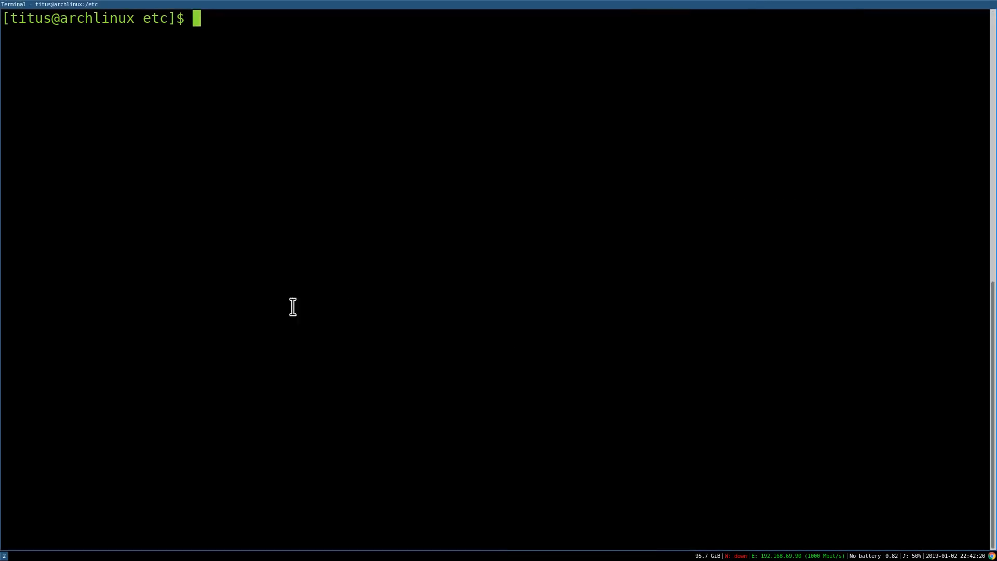
# - Bring the i3 reference card of default shortcuts back up full screen
pyautogui.press('super+Return')
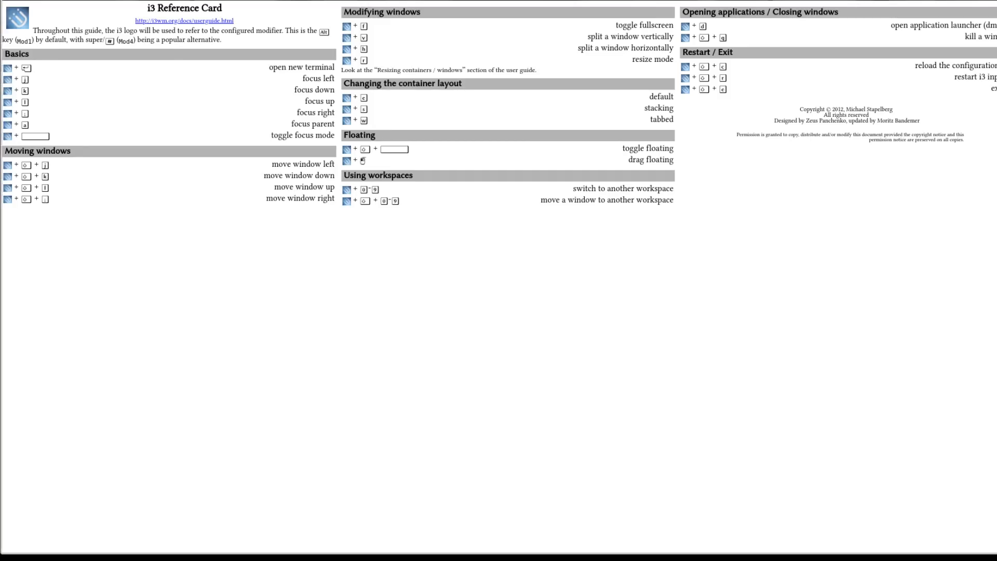
# - Add a second terminal beside the first and, in resize mode, shift the split back and forth
pyautogui.press('super+Return')
pyautogui.press('super+r')
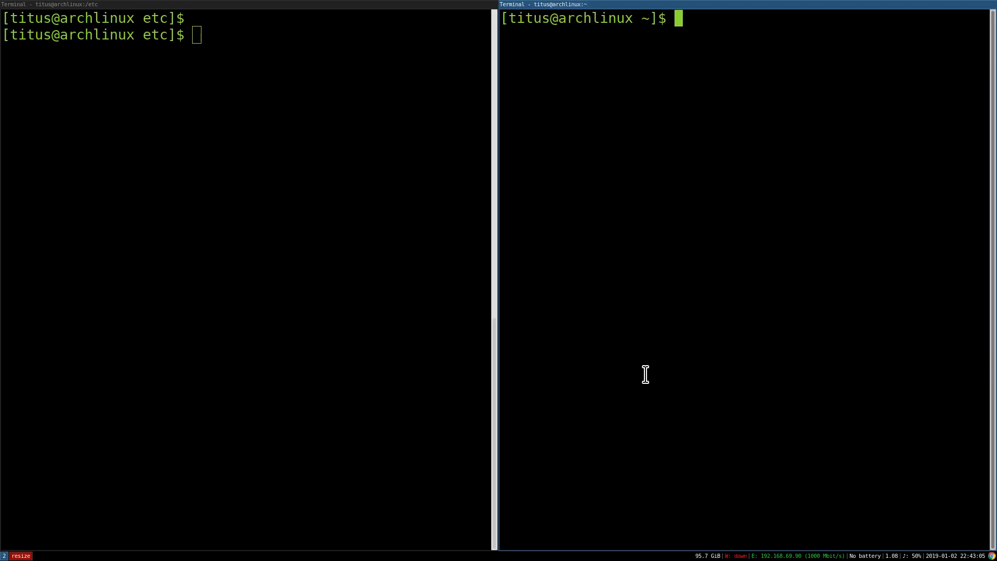
pyautogui.press('Left')
pyautogui.press('Right')
pyautogui.press('Right')
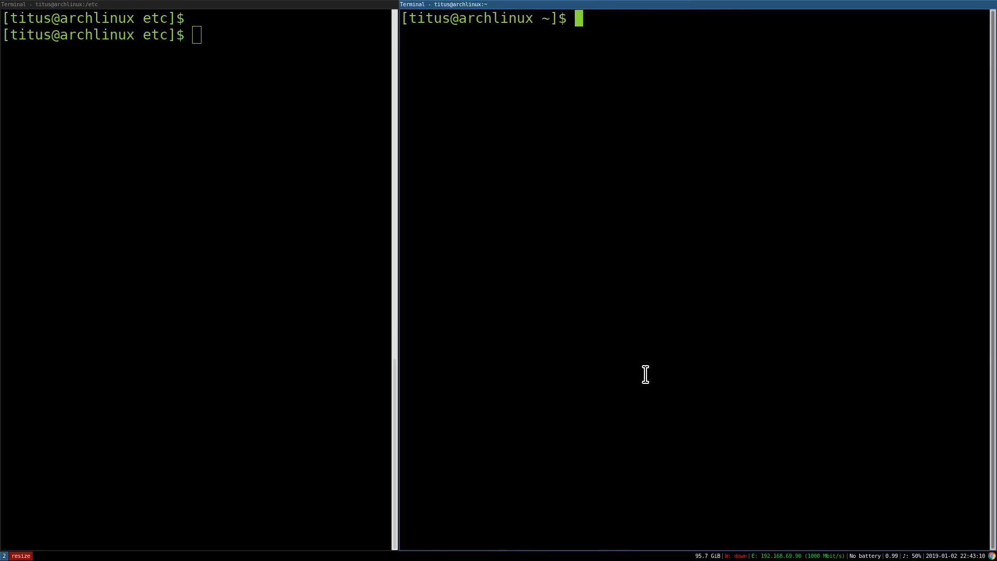
pyautogui.press('Left')
pyautogui.press('Right')
pyautogui.press('Left')
# - Nudge the split until the two terminals are roughly equal, then leave resize mode
pyautogui.press('Right')
pyautogui.press('Left')
pyautogui.press('Right')
pyautogui.press('Right')
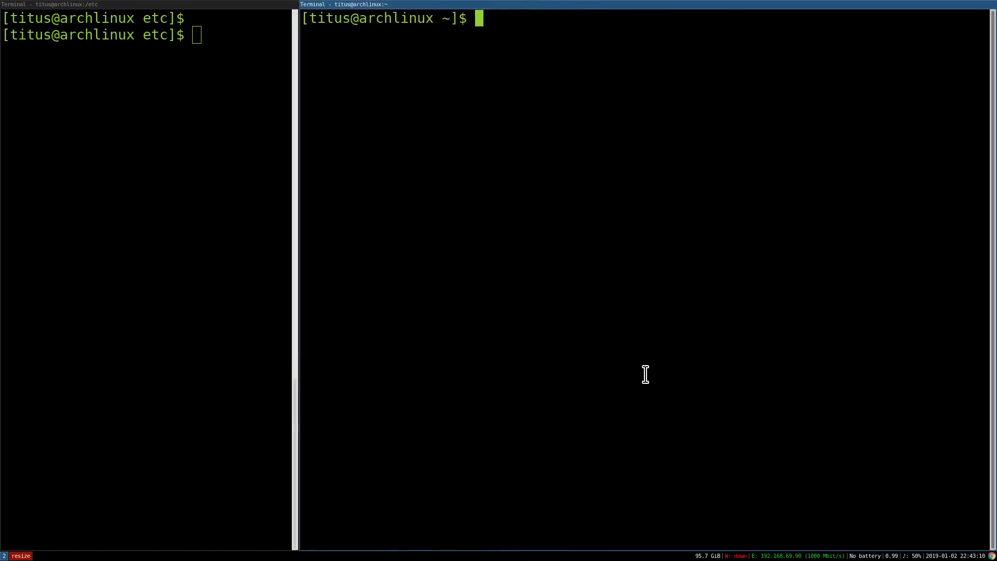
pyautogui.press('Right')
pyautogui.press('Left')
pyautogui.press('Left')
pyautogui.press('Left')
pyautogui.press('Left')
pyautogui.press('Right')
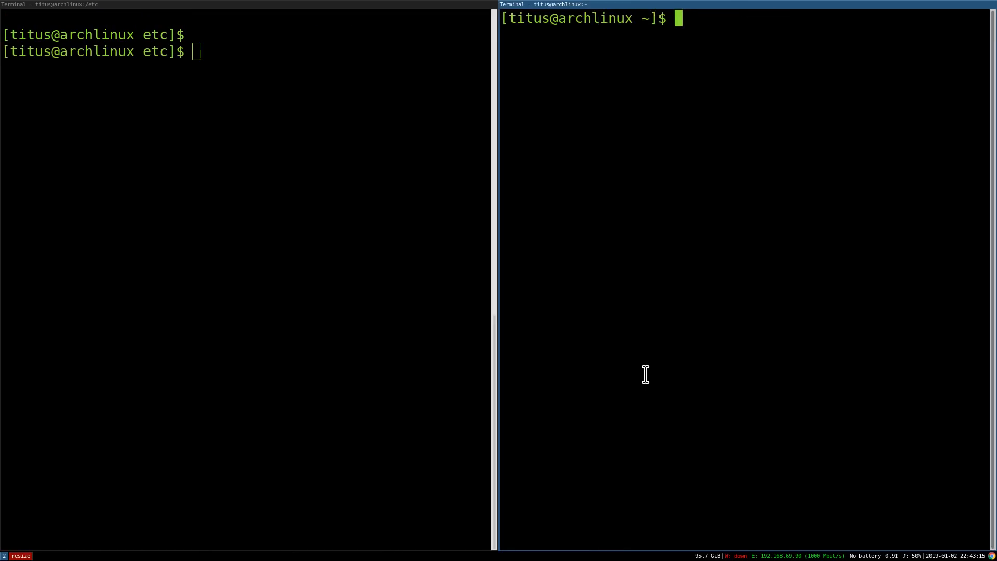
pyautogui.press('Escape')
# - Move focus back and forth between the left and right terminals
pyautogui.press('super+Left')
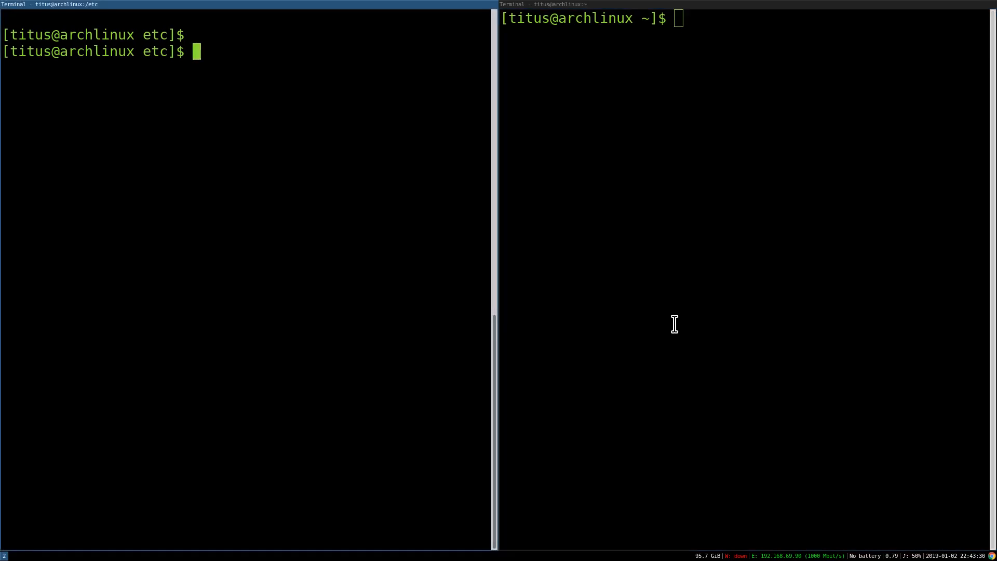
pyautogui.press('super+Right')
pyautogui.press('super+Left')
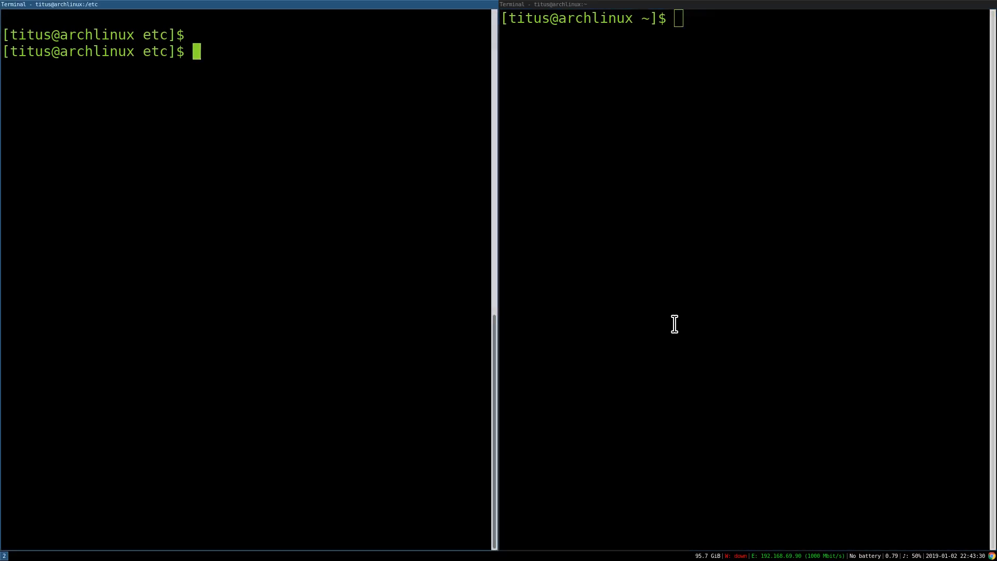
pyautogui.press('super+Right')
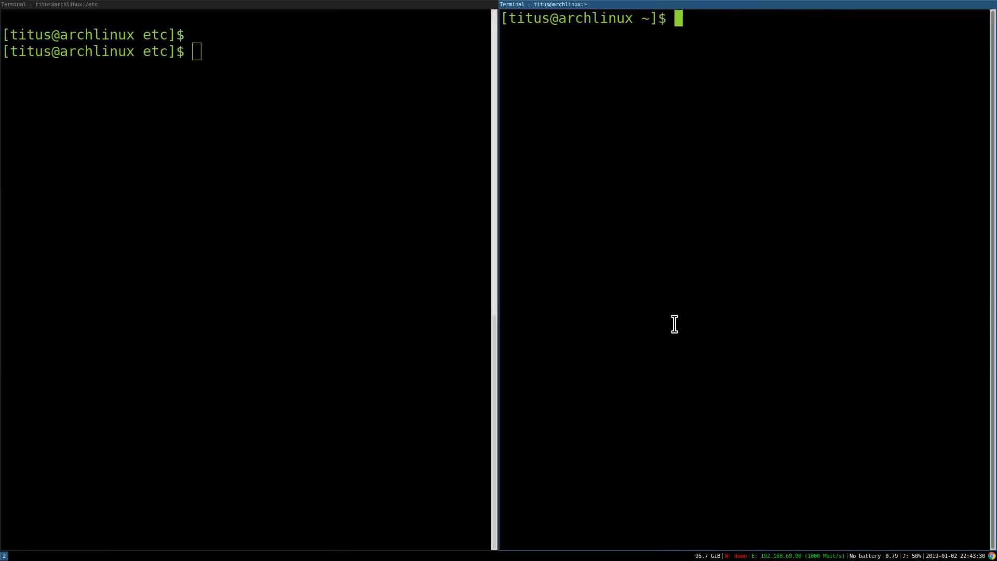
# - Add a third terminal column and move focus across to the middle and right terminals
pyautogui.press('super+Return')
pyautogui.press('super+Right')
pyautogui.press('super+Right')
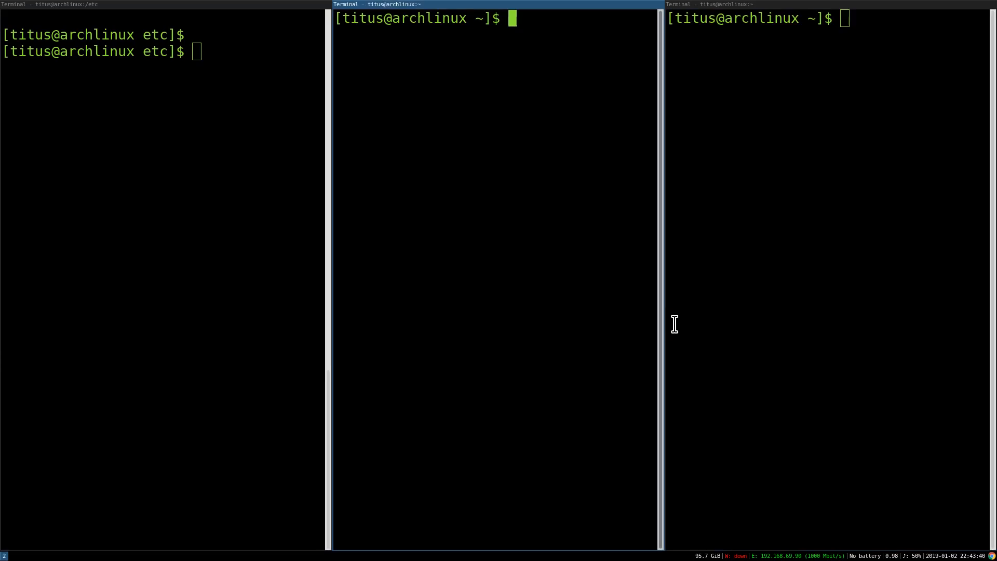
pyautogui.press('super+Right')
# - Switch the three terminals to a tabbed layout and cycle through their tabs, ending on /etc
pyautogui.press('super+w')
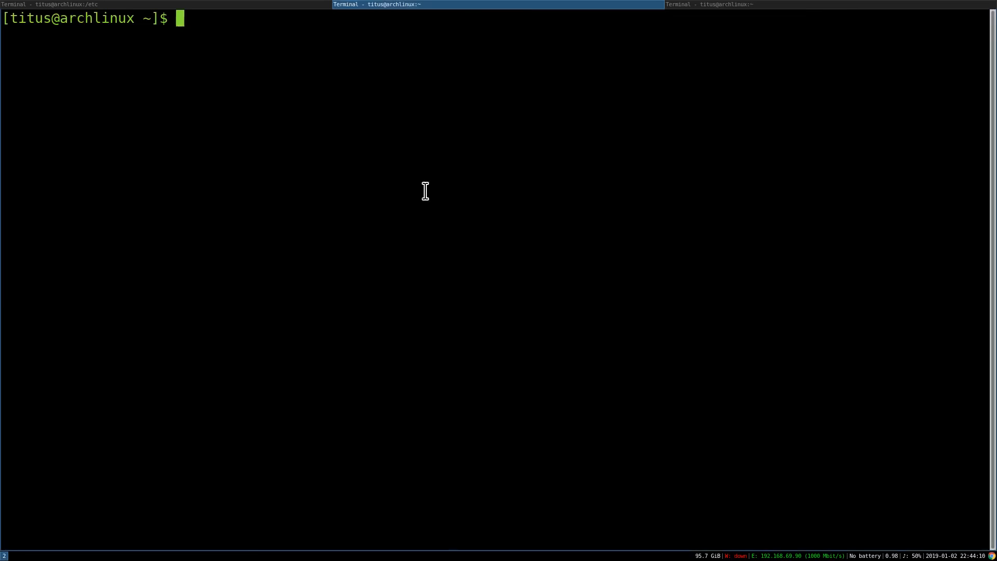
pyautogui.click(246, 7)
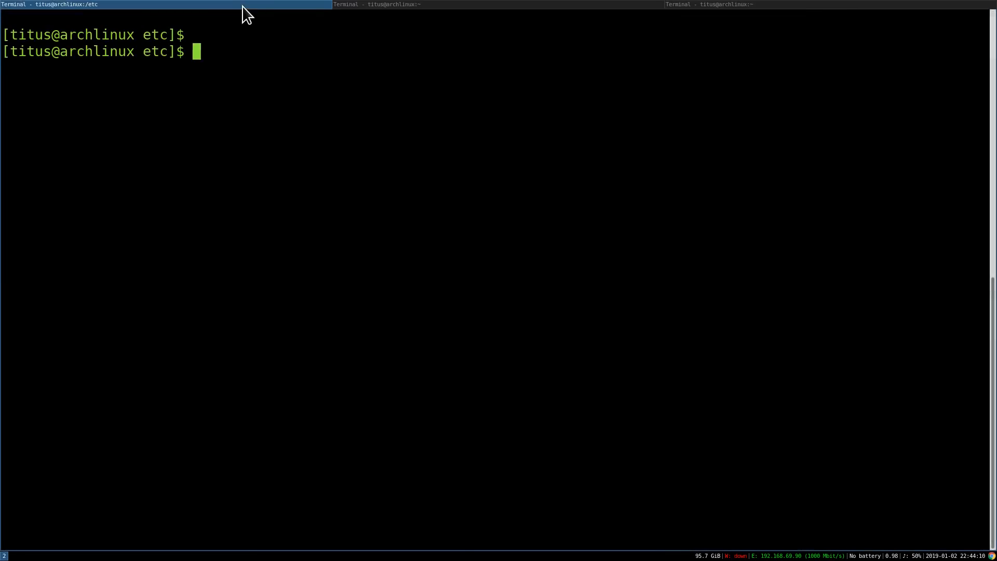
pyautogui.click(474, 8)
pyautogui.click(737, 7)
pyautogui.click(123, 6)
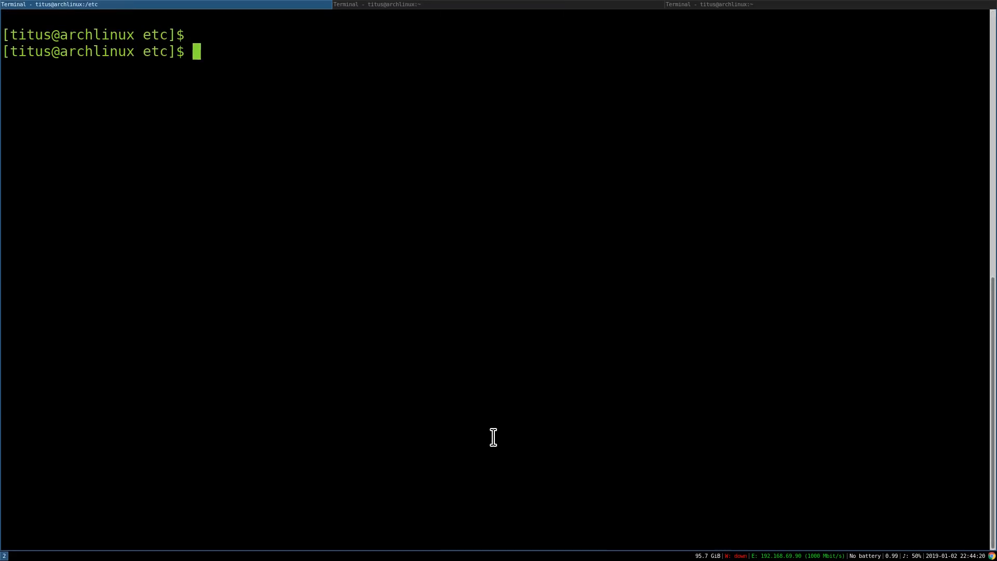
# - Switch to a stacked layout and focus each terminal via its title bar
pyautogui.press('super+s')
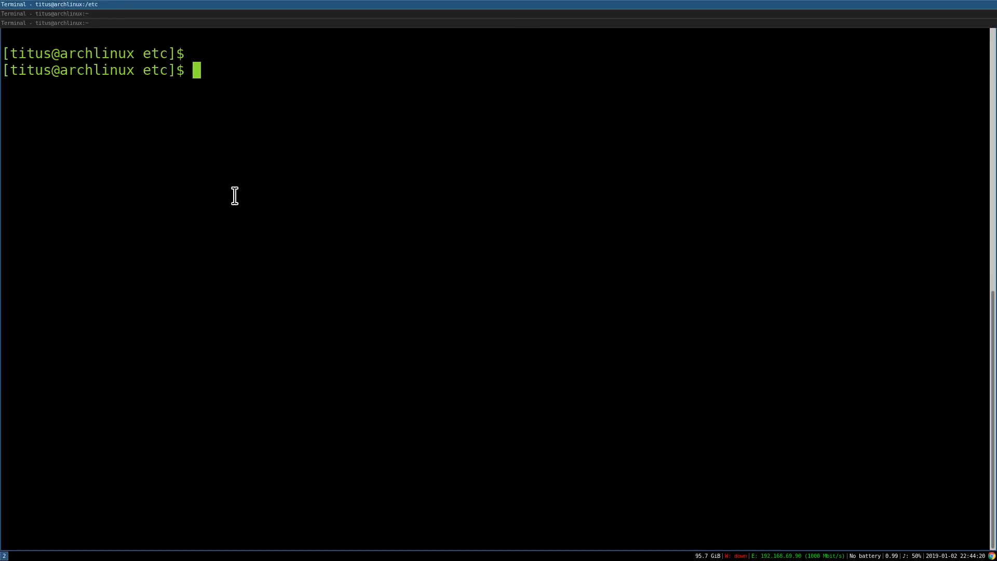
pyautogui.click(81, 23)
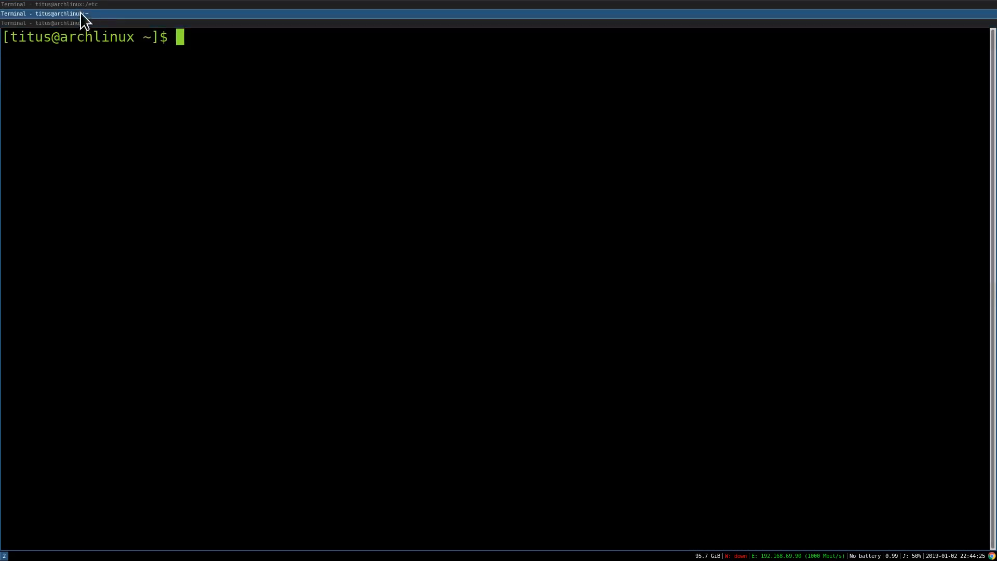
pyautogui.click(79, 5)
pyautogui.click(81, 22)
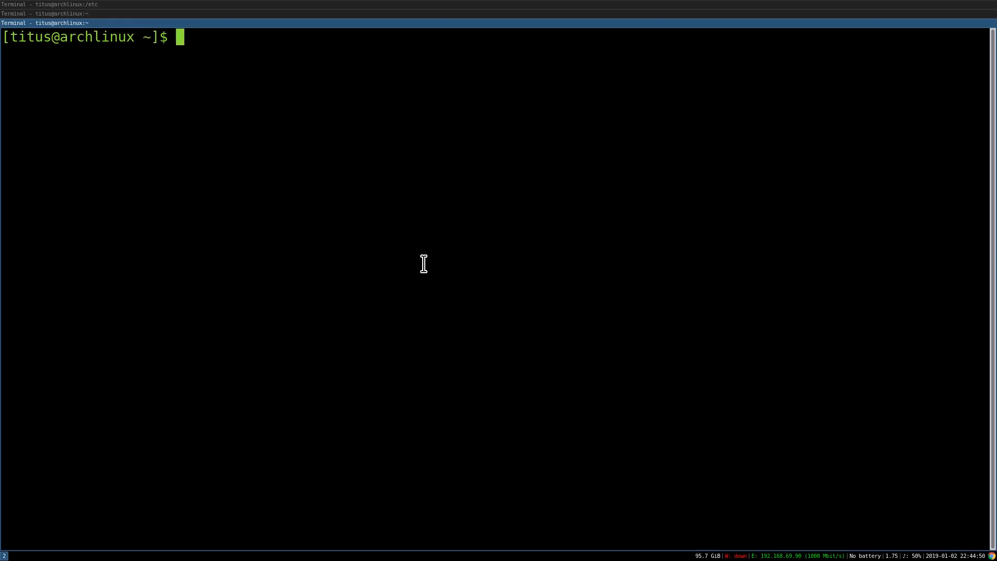
# - Float the focused terminal and drag it down then back up near the top
pyautogui.press('super+Return')
pyautogui.moveTo(364, 66); pyautogui.dragTo(335, 483)
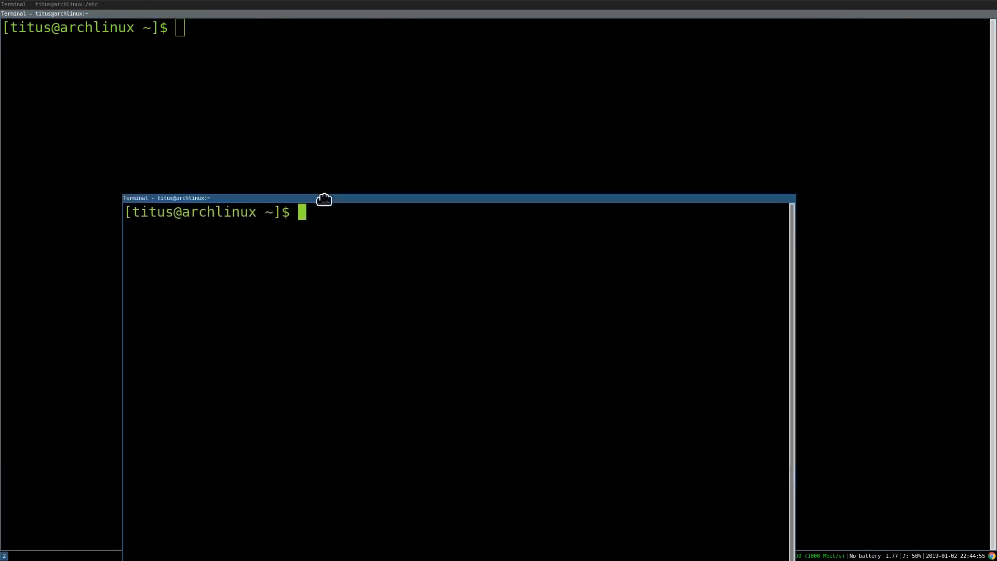
pyautogui.moveTo(335, 483); pyautogui.dragTo(318, 80)
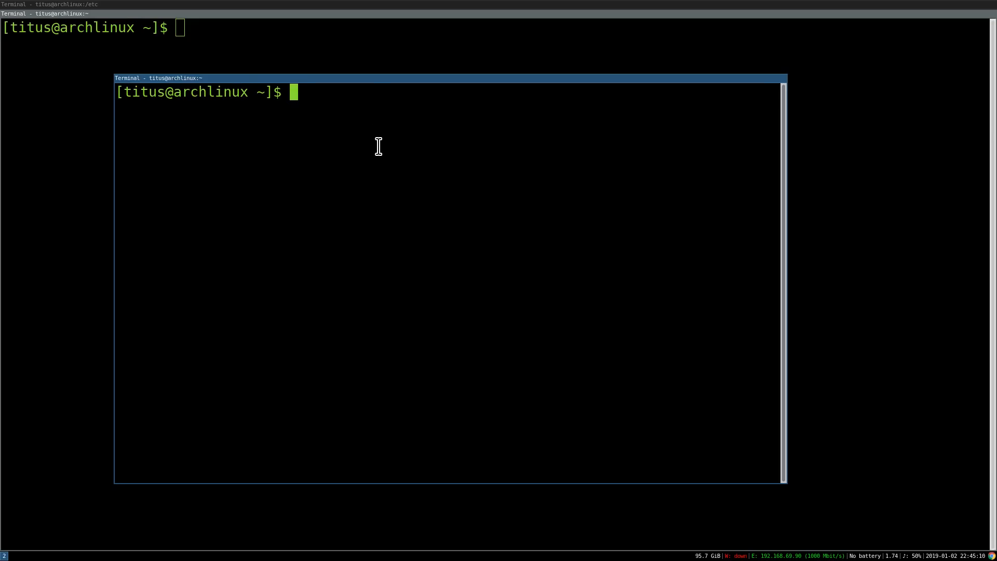
# - Send the floating terminal to workspace 3, switch there, and tile it to fill the screen
pyautogui.press('super+shift+space')
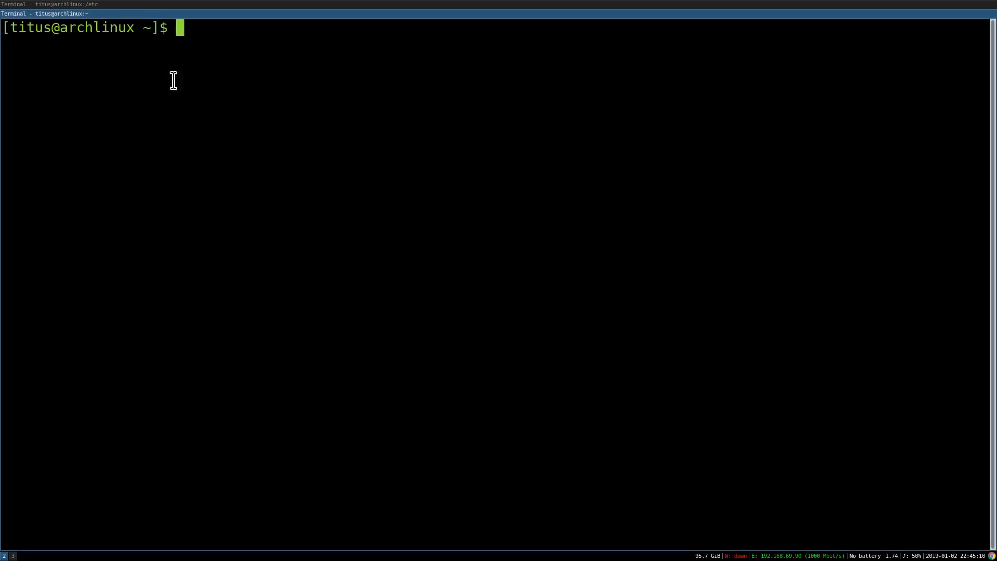
pyautogui.click(12, 555)
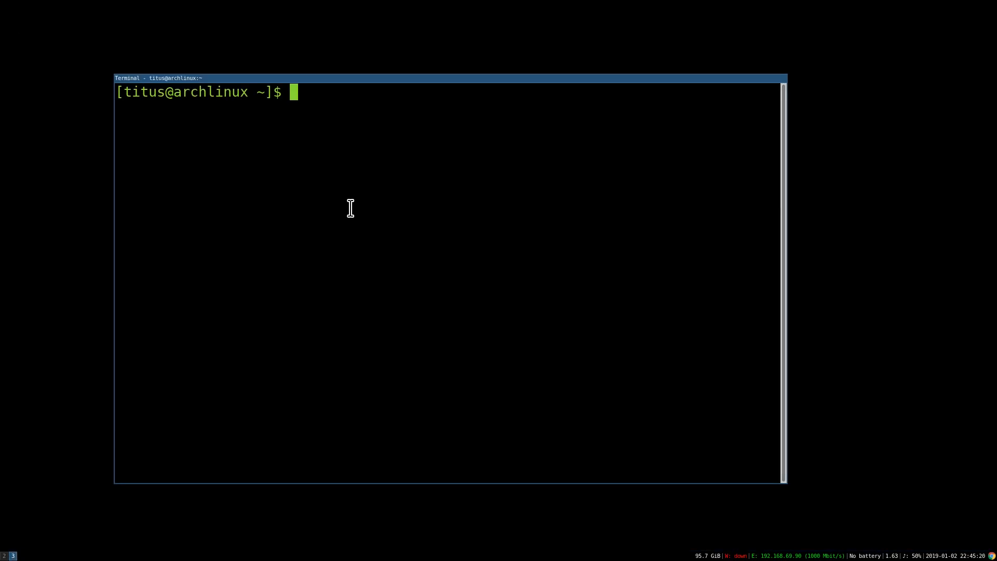
pyautogui.press('super+shift+space')
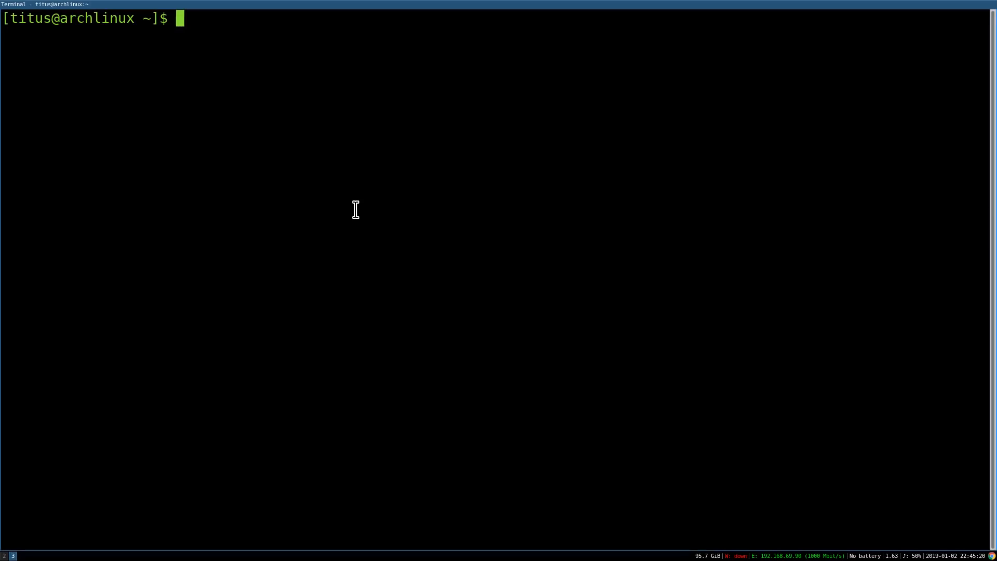
# - Return to workspace 2 and kill the remaining terminals, leaving it empty
pyautogui.press('super+d')
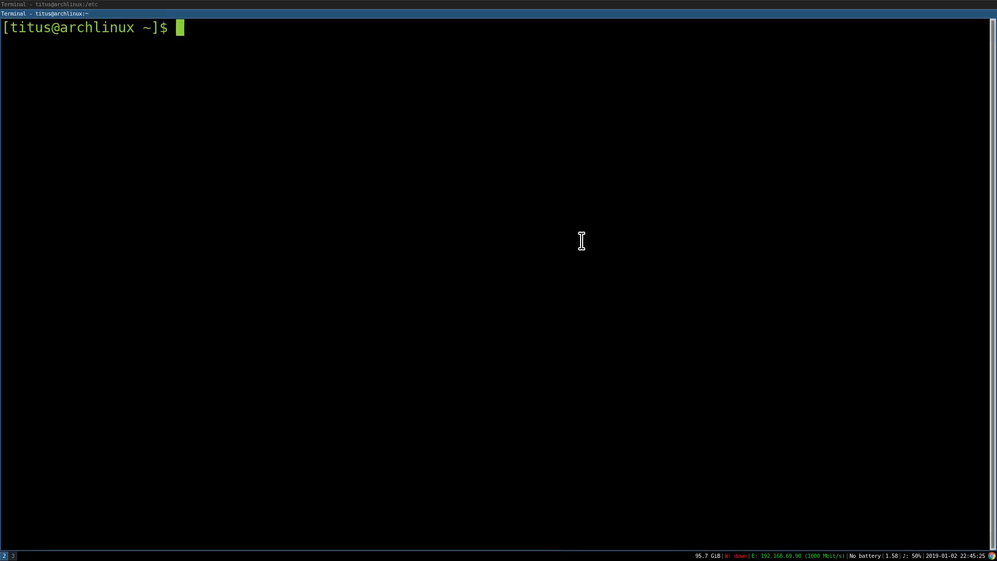
pyautogui.press('super+3')
pyautogui.write('e')
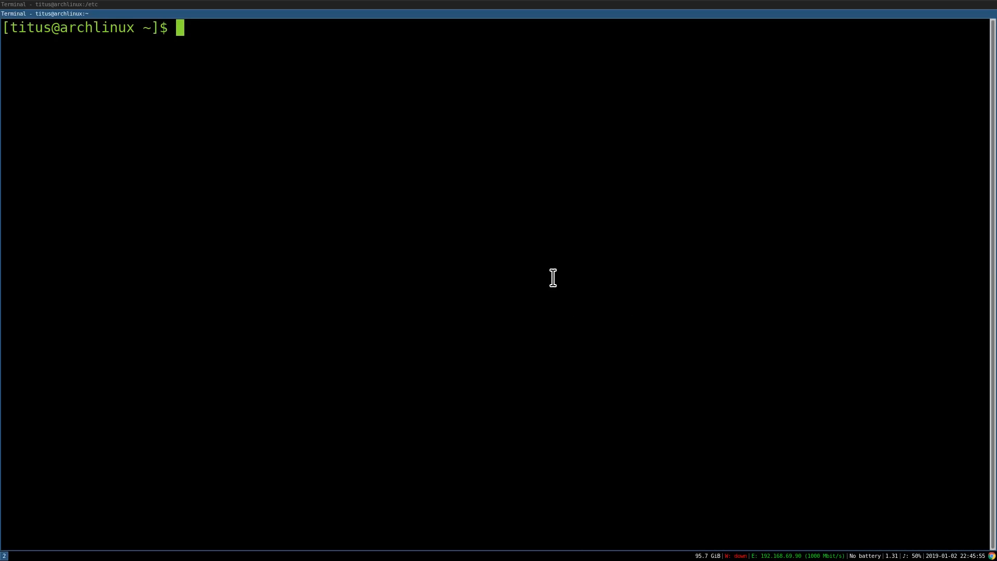
pyautogui.press('super+shift+q')
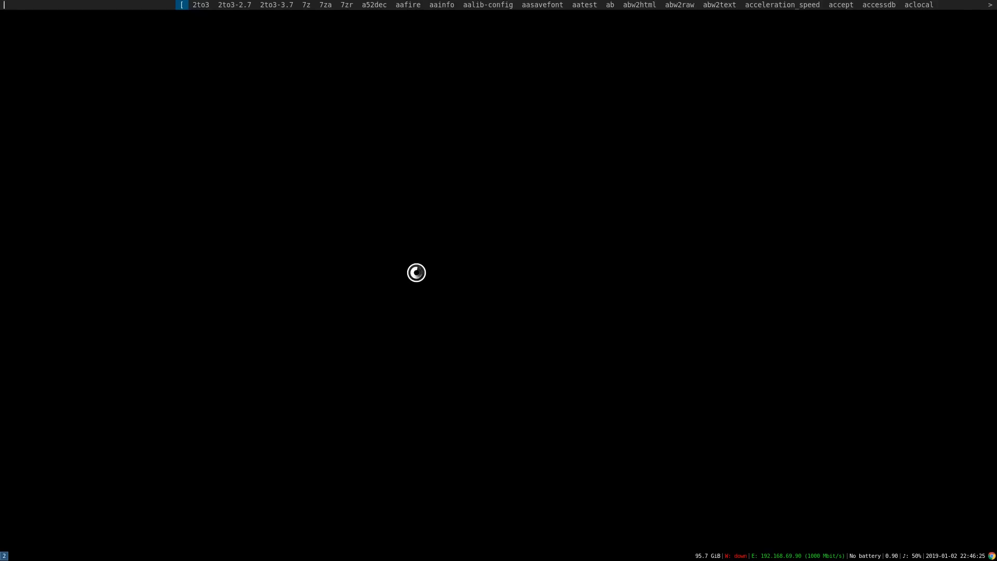
pyautogui.write('gedit')
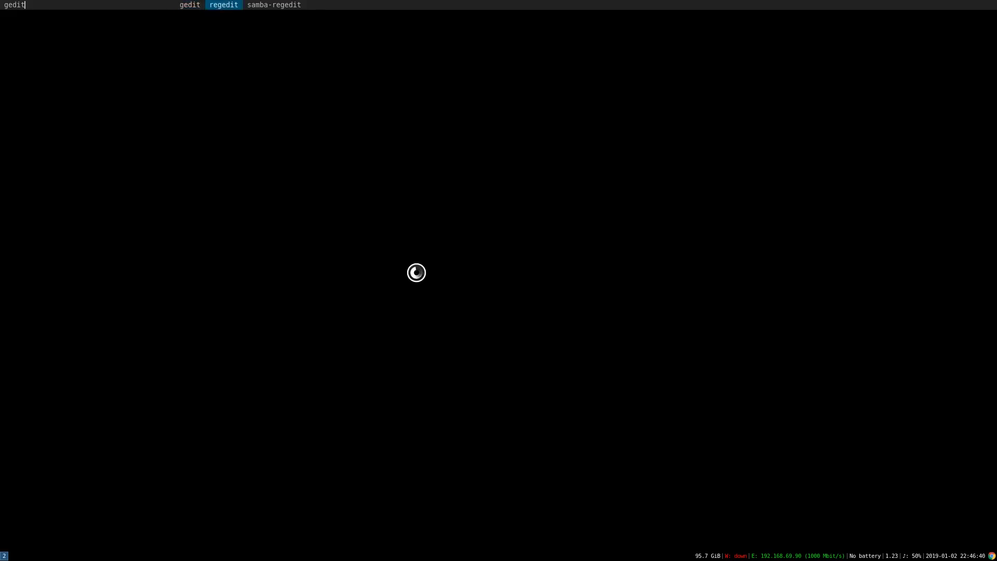
pyautogui.press('Right')
pyautogui.press('Left')
pyautogui.press('Left')
# - Select the gedit entry in dmenu and launch it
pyautogui.press('Return')
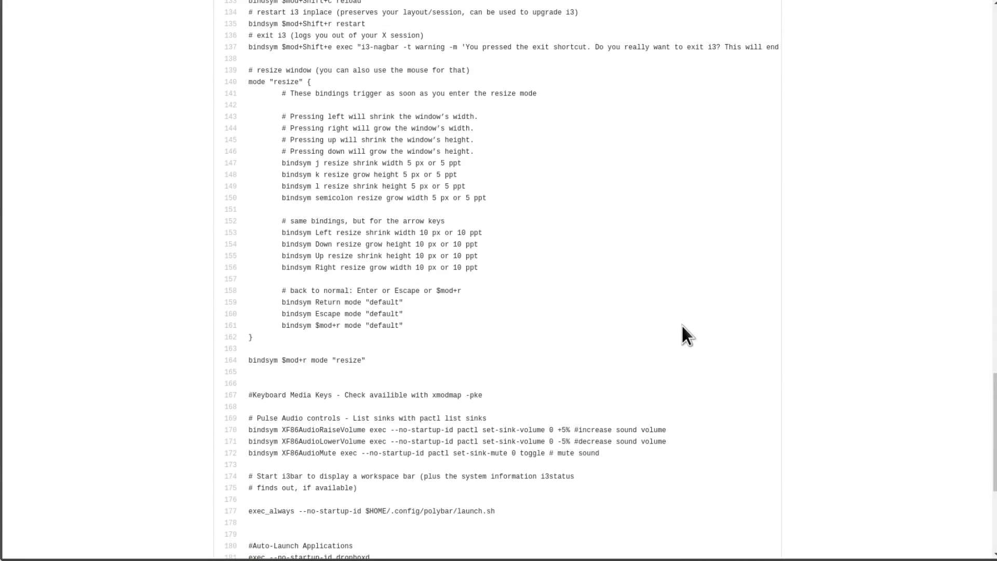
pyautogui.scroll(-2, 682, 325)
pyautogui.scroll(-3, 683, 325)
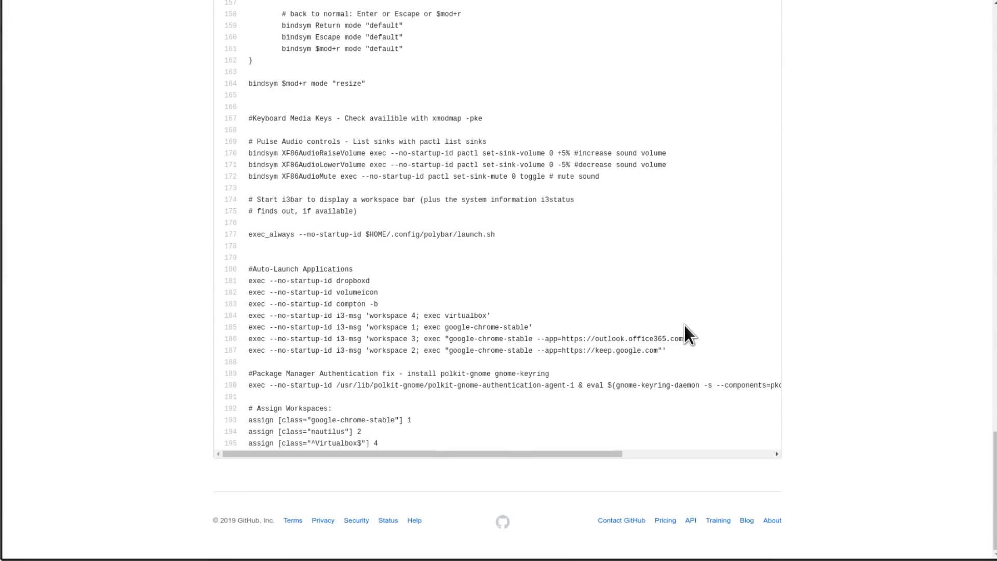